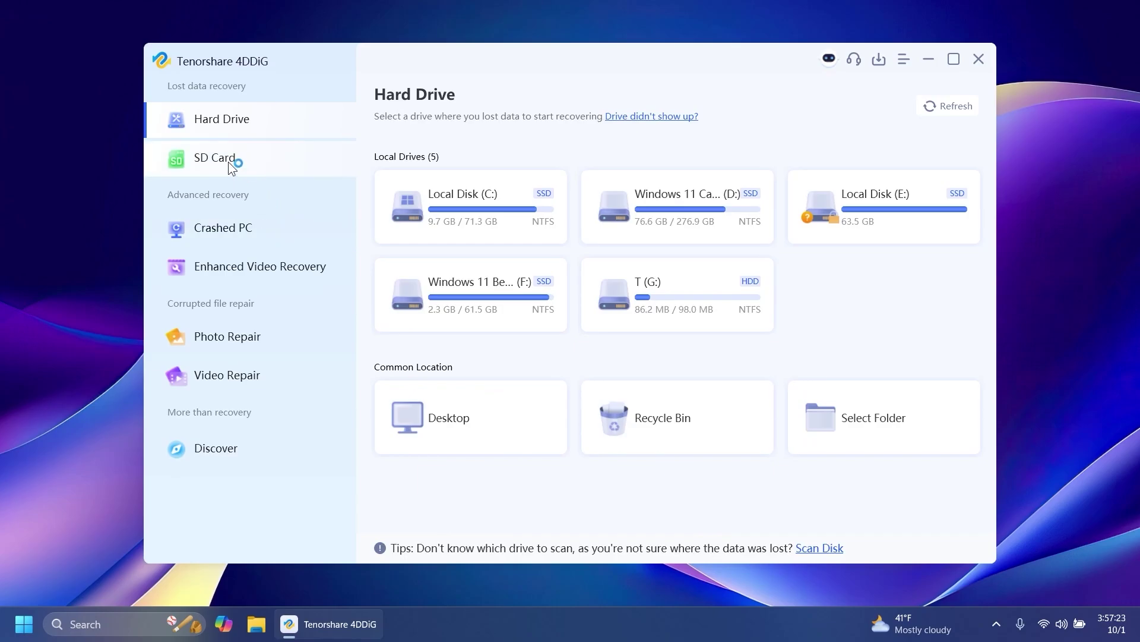
left_click(228, 161)
left_click(230, 226)
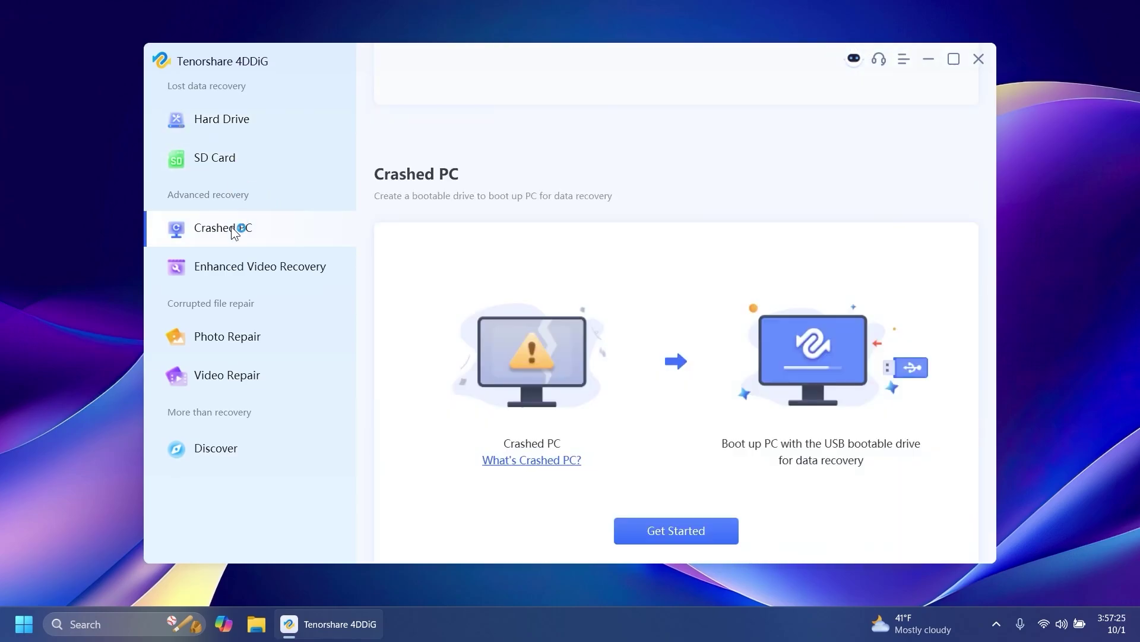
left_click(233, 265)
left_click(224, 335)
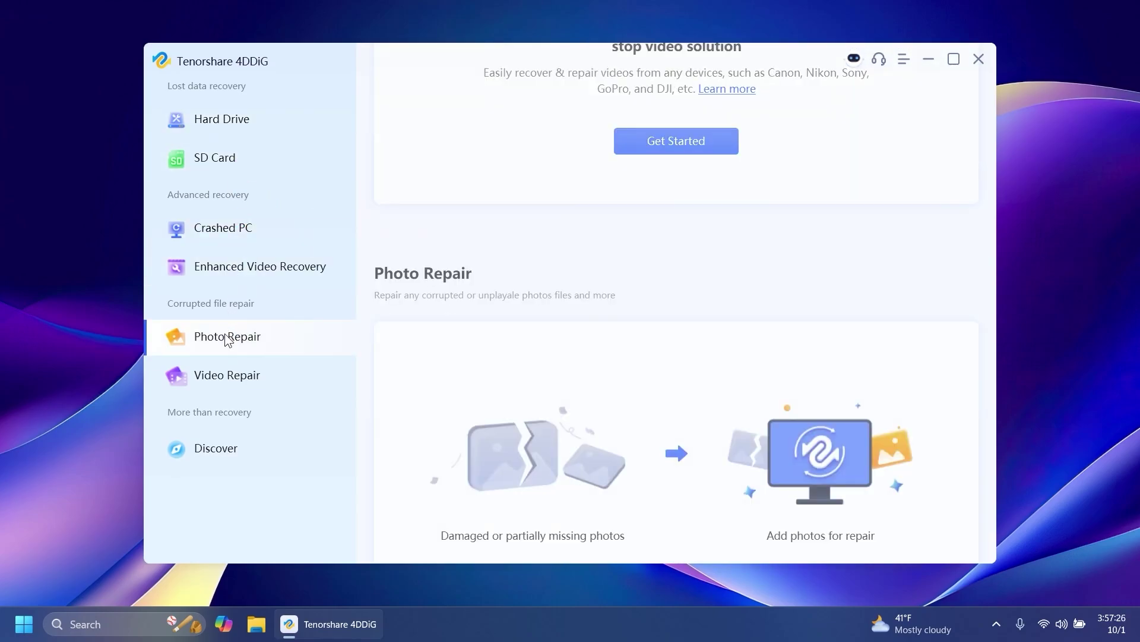
left_click(223, 365)
left_click(225, 450)
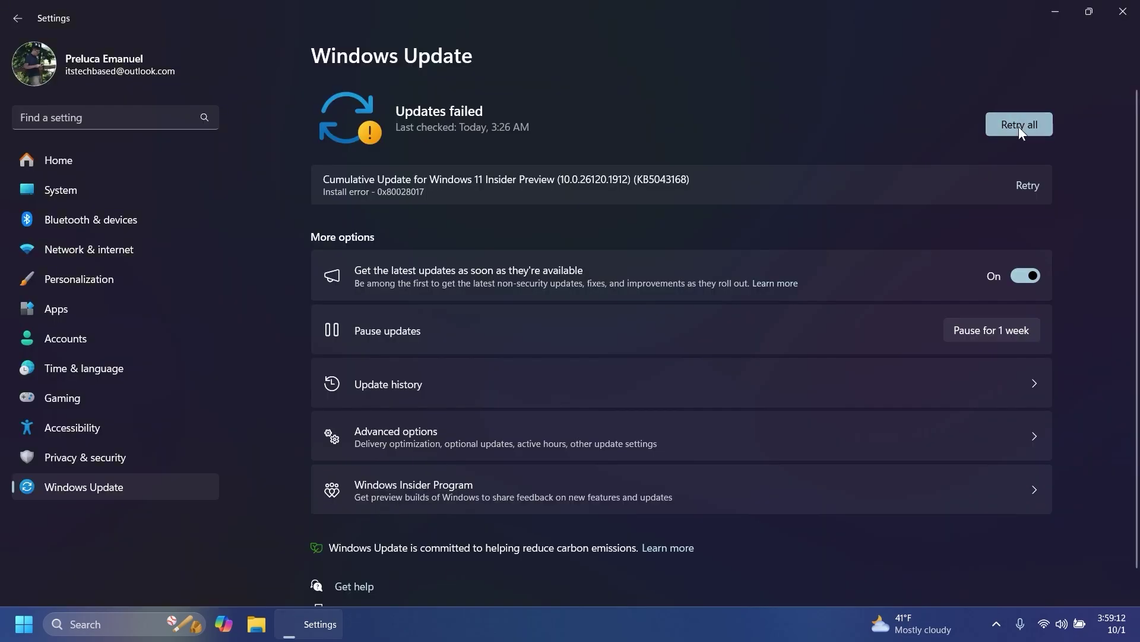
left_click(1018, 126)
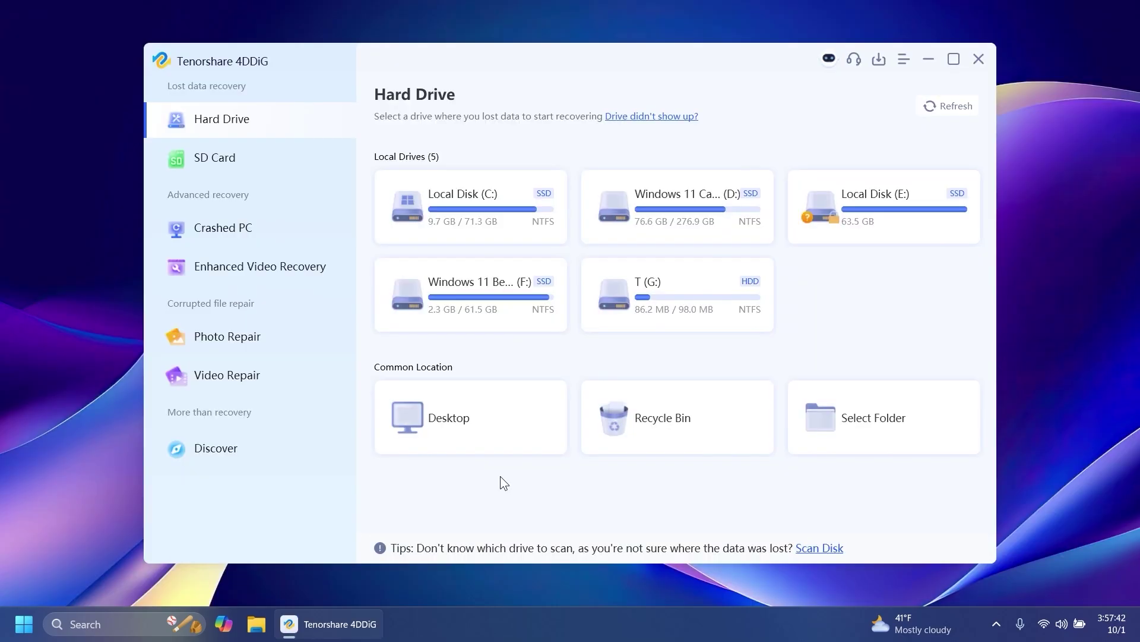
- Scan the Recycle Bin for photos only, excluding audio, video, documents and other file types
left_click(669, 424)
left_click(423, 358)
left_click(536, 354)
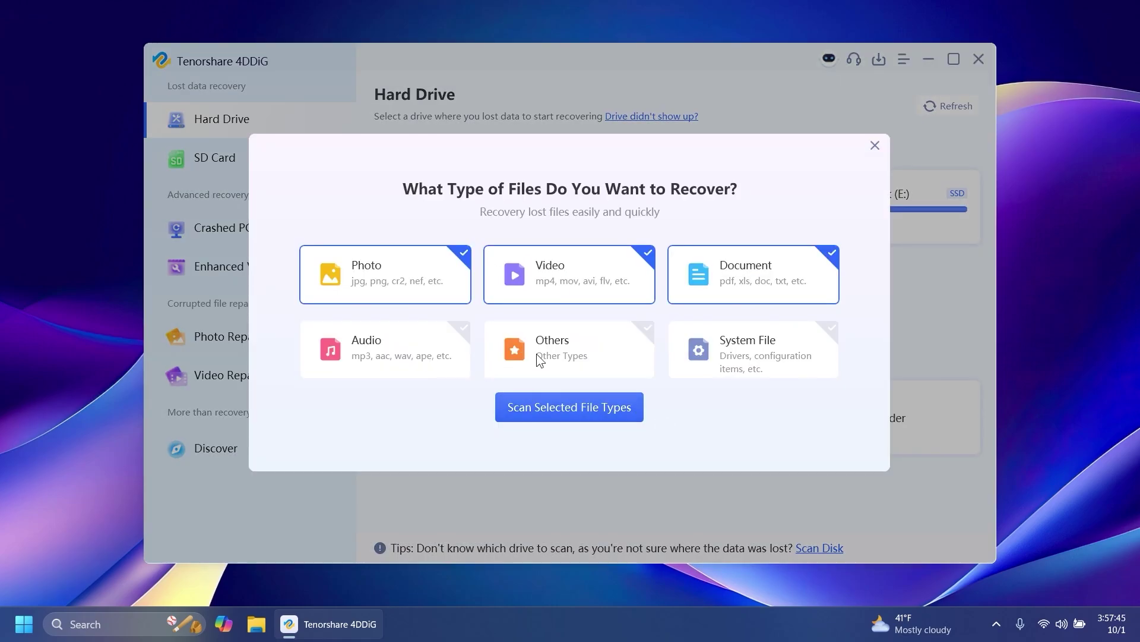
left_click(562, 276)
left_click(708, 279)
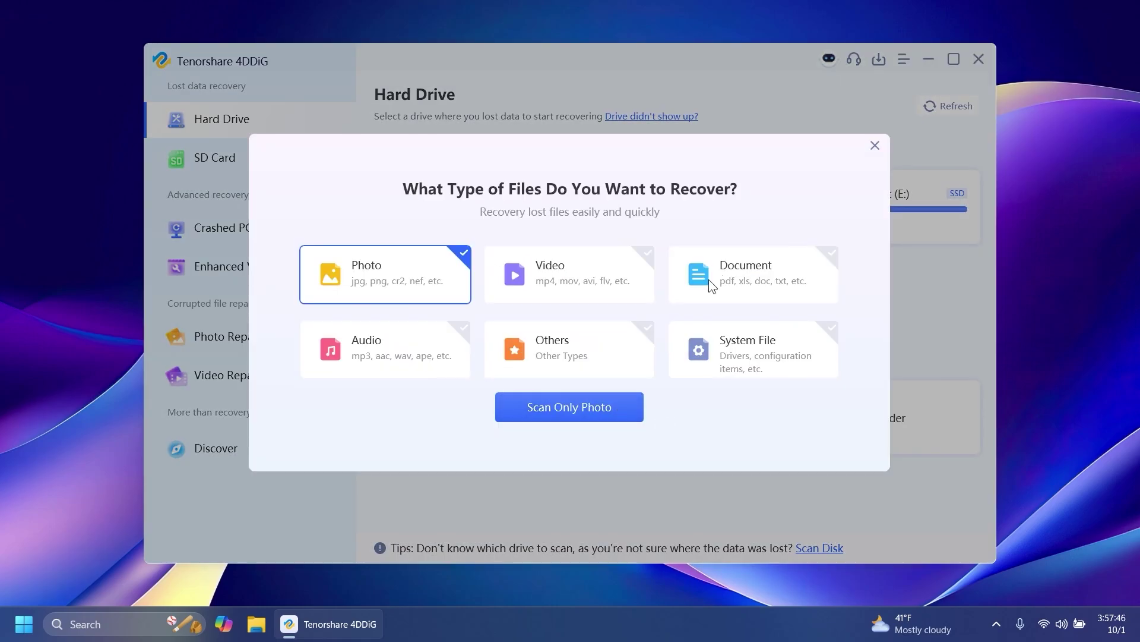
left_click(581, 419)
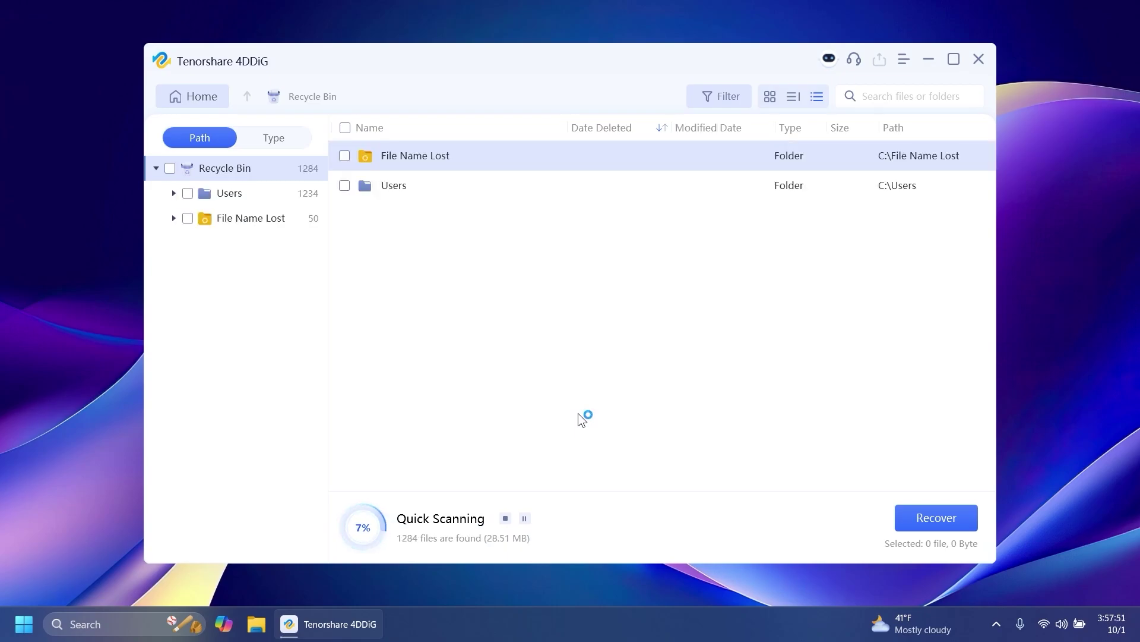
- Recover the 4k-Orange abstract photo and save it to the Desktop
left_click(713, 95)
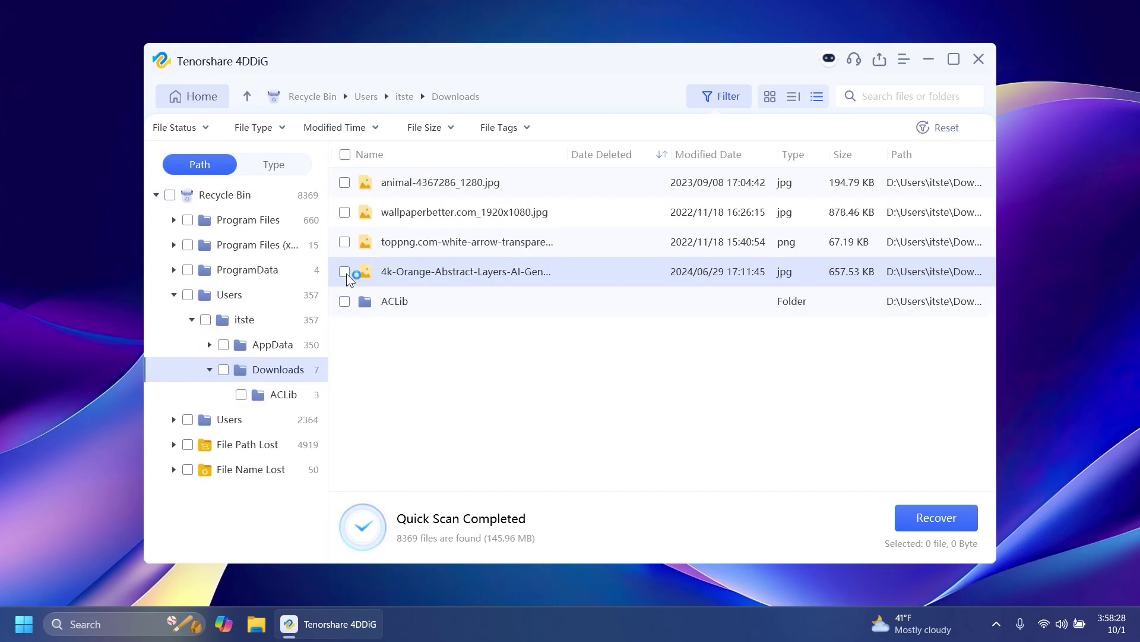
left_click(344, 271)
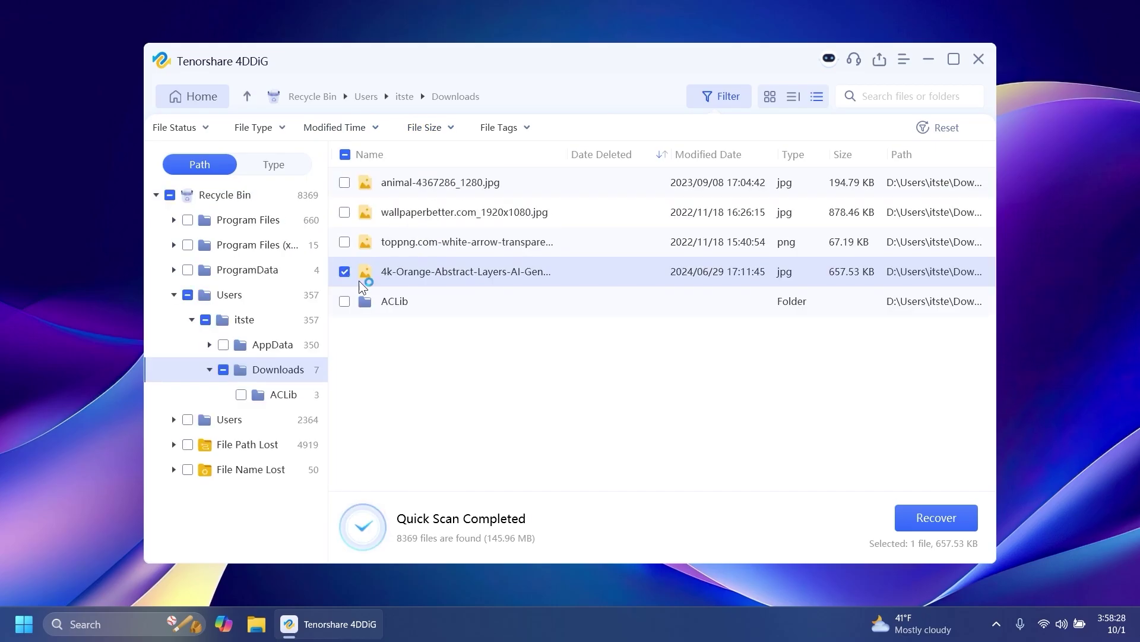
left_click(930, 521)
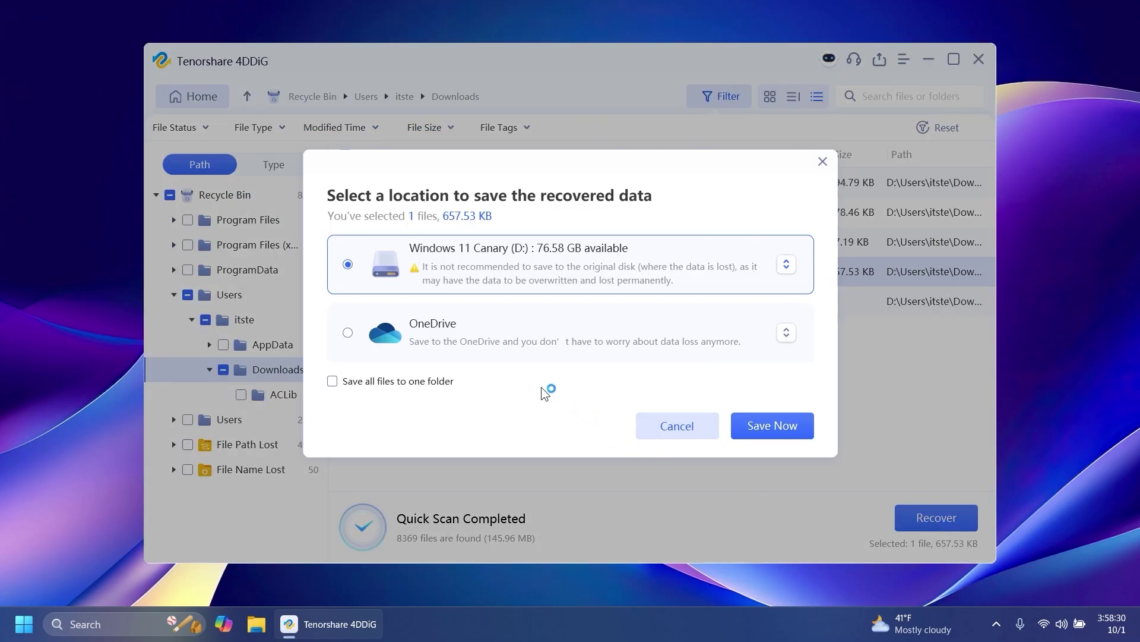
left_click(483, 269)
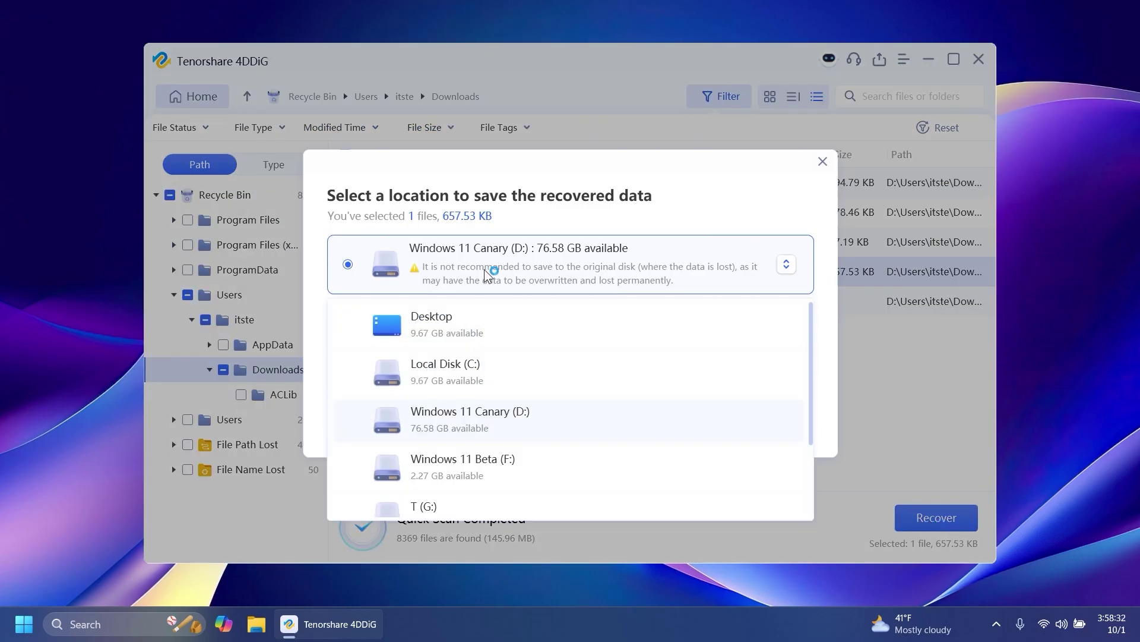
left_click(477, 324)
left_click(751, 417)
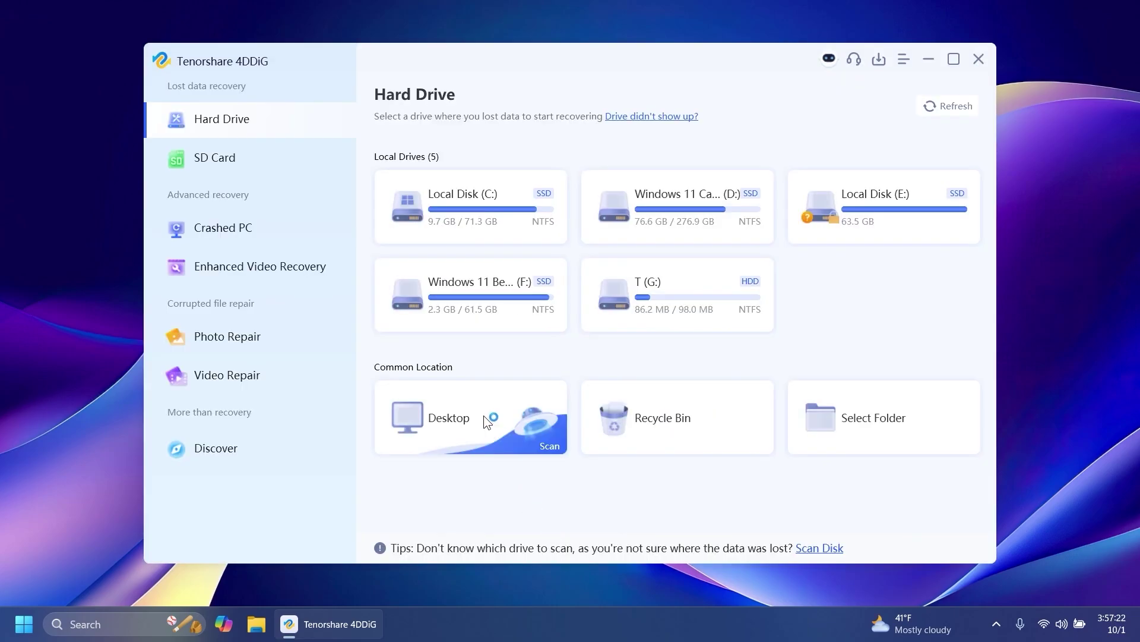
- Browse the SD card, crashed PC and enhanced video recovery sections
left_click(228, 161)
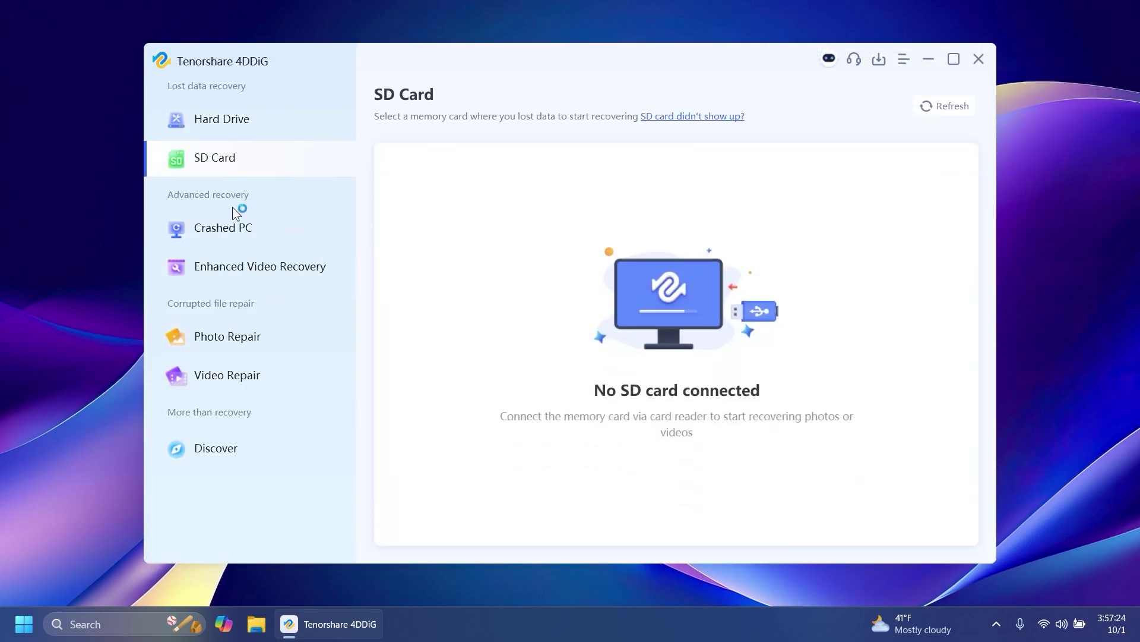
left_click(231, 229)
left_click(237, 266)
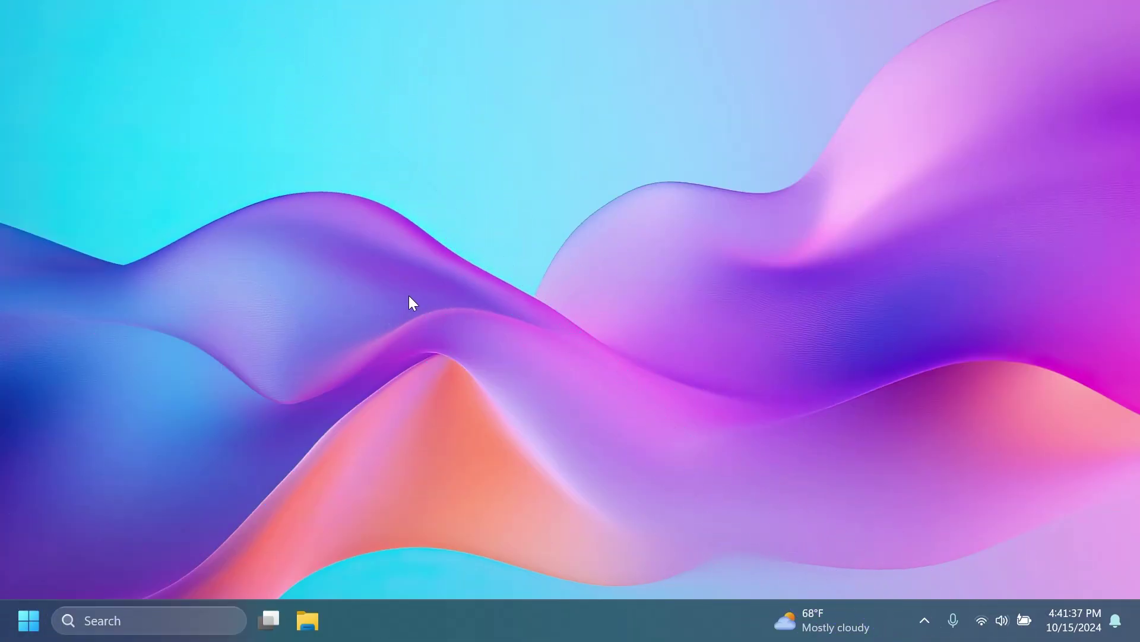
- Open Settings, search 'storage', and reach Cleanup recommendations' advanced temporary-file options
key("super")
type("settings")
left_click(190, 223)
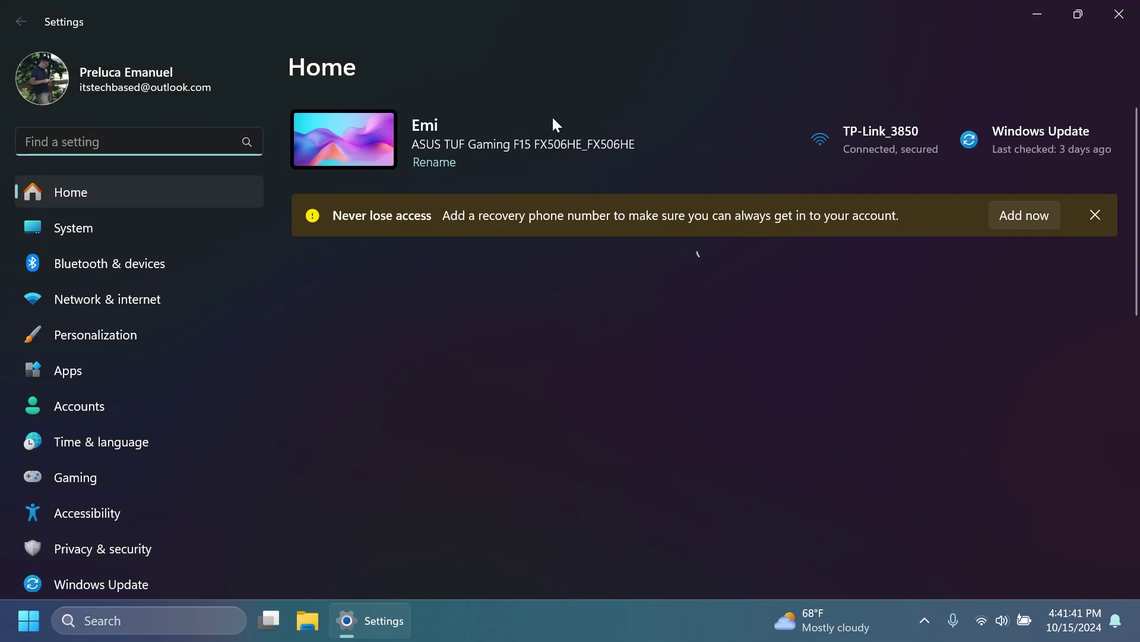
left_click(94, 143)
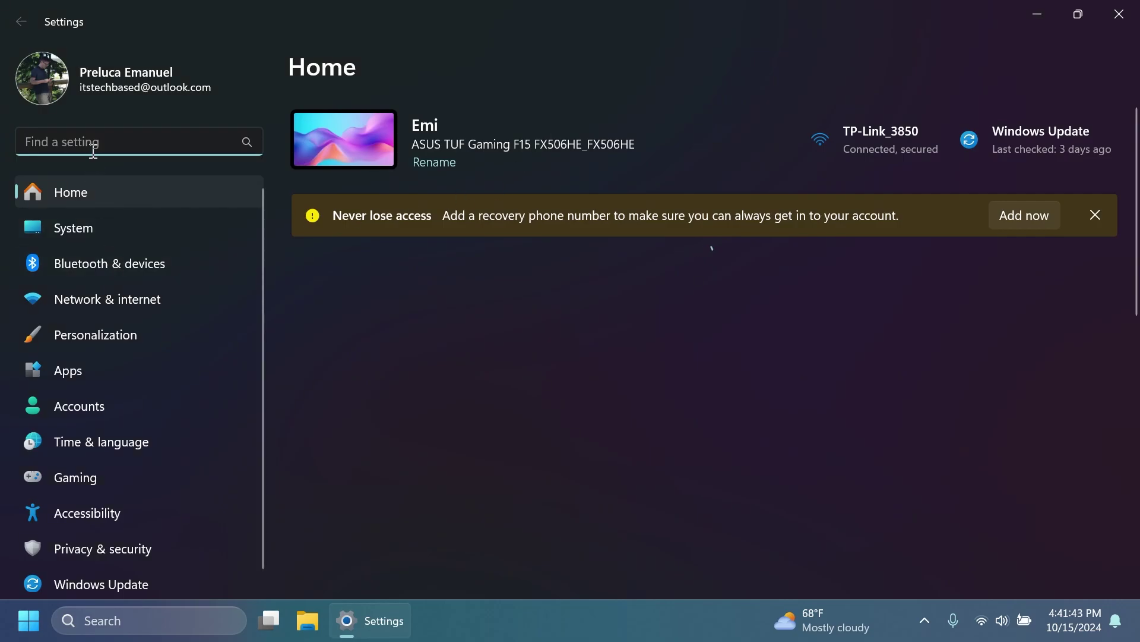
type("storage")
left_click(105, 176)
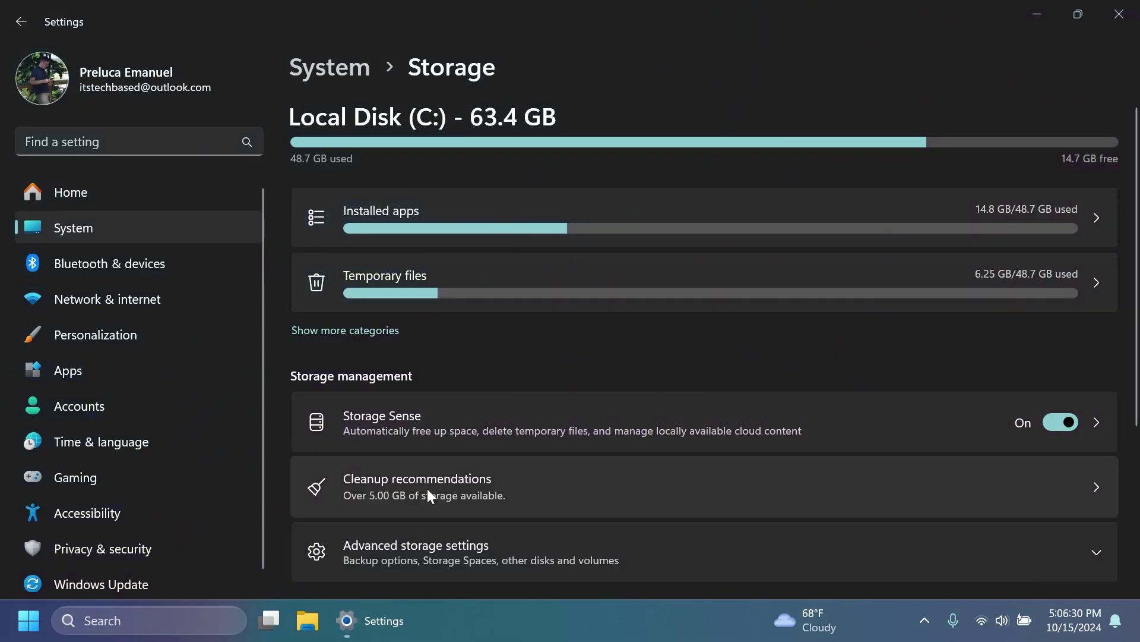
left_click(422, 493)
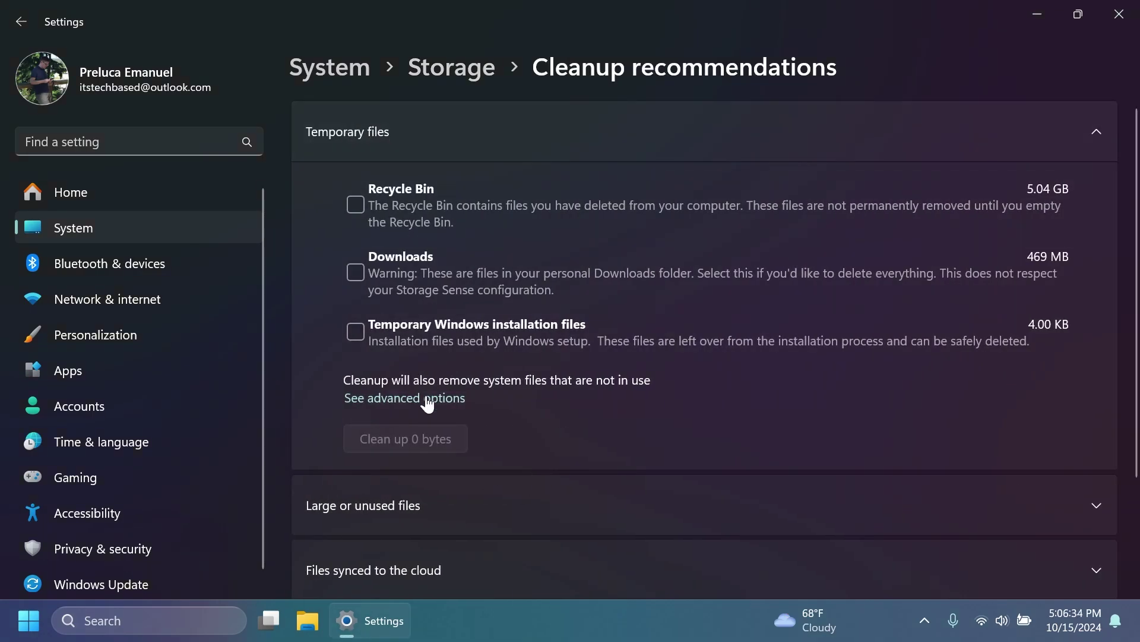
left_click(409, 398)
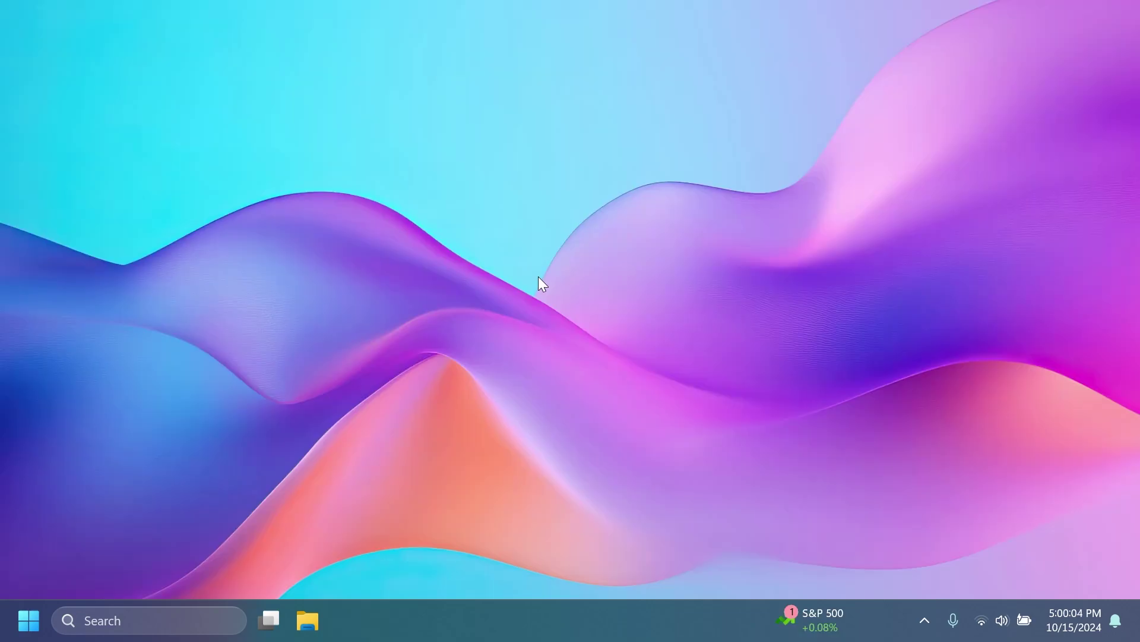
- Launch Command Prompt as administrator and run 'sfc /scannow'
key("super")
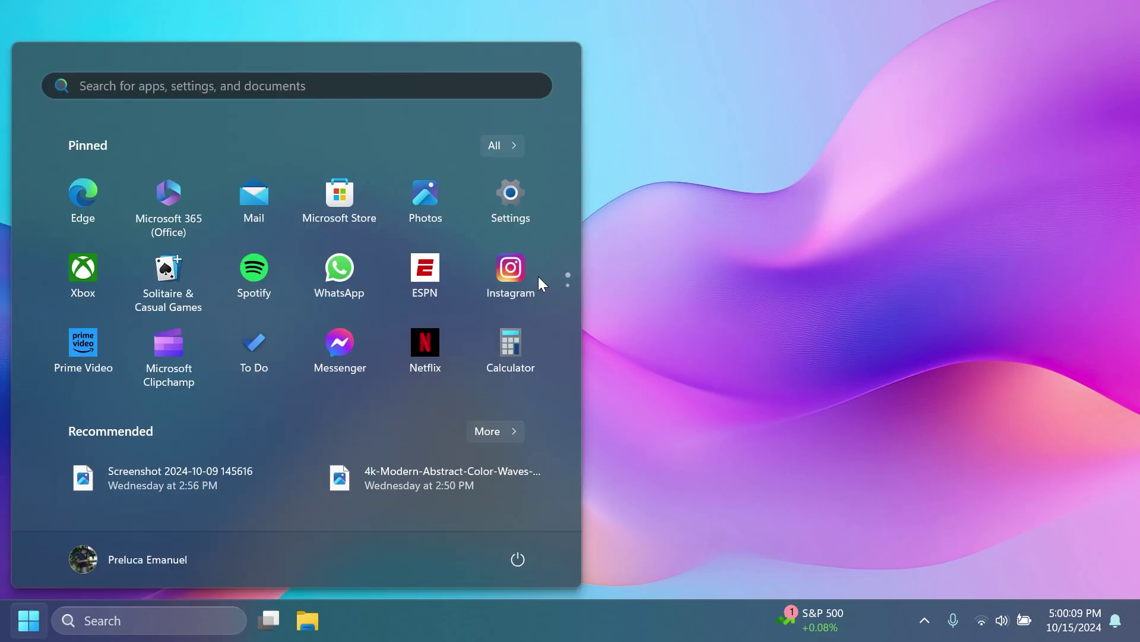
type("cmd")
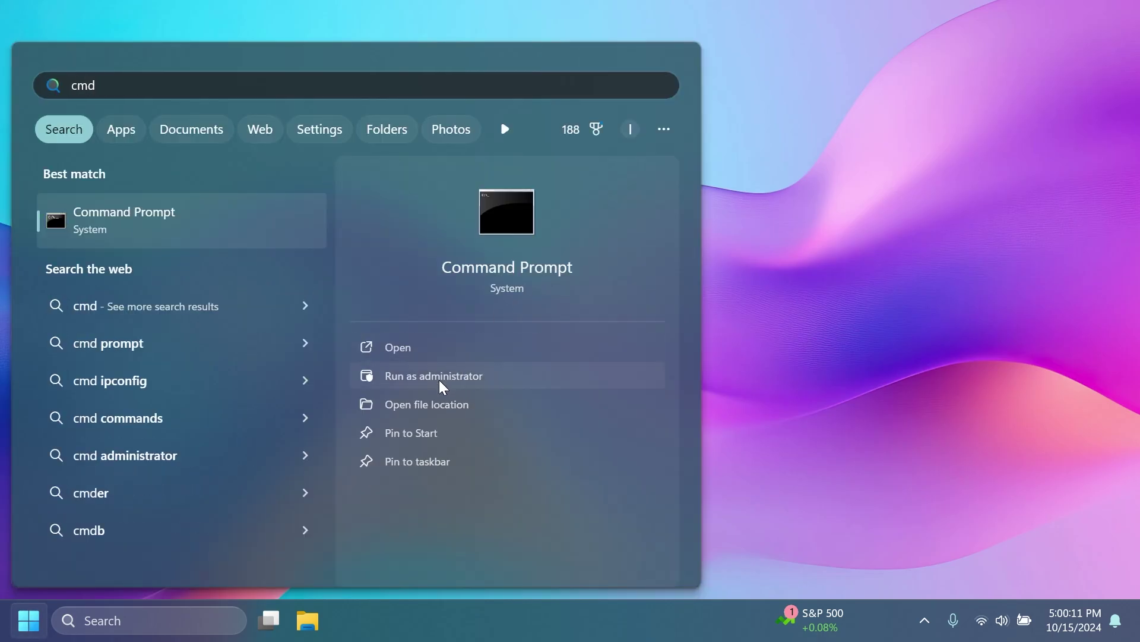
left_click(439, 378)
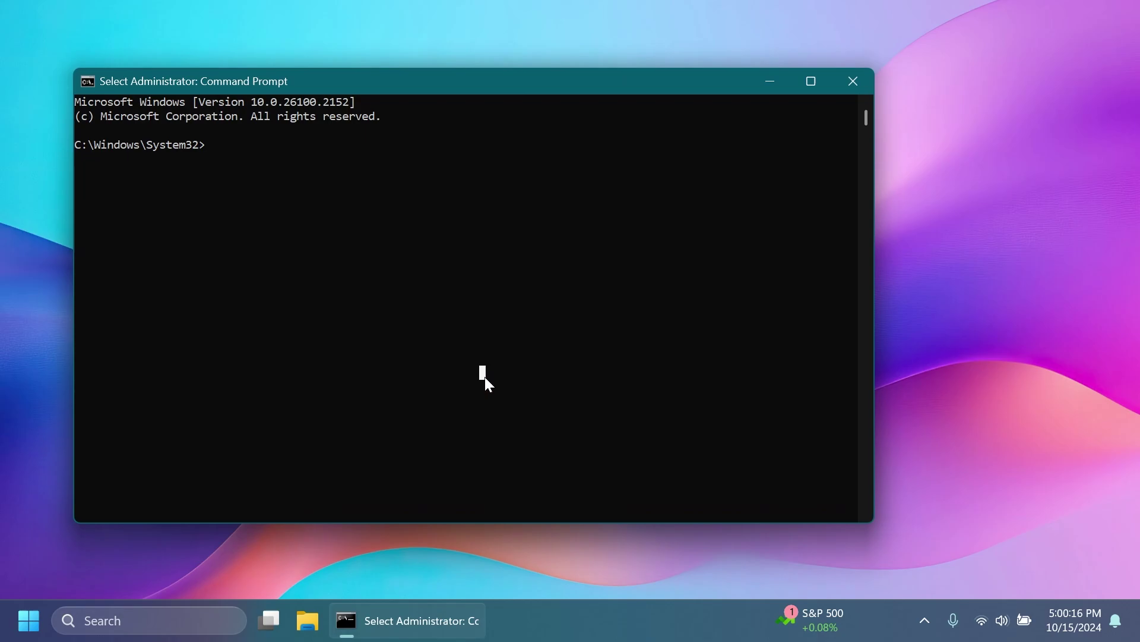
type("sfc /s")
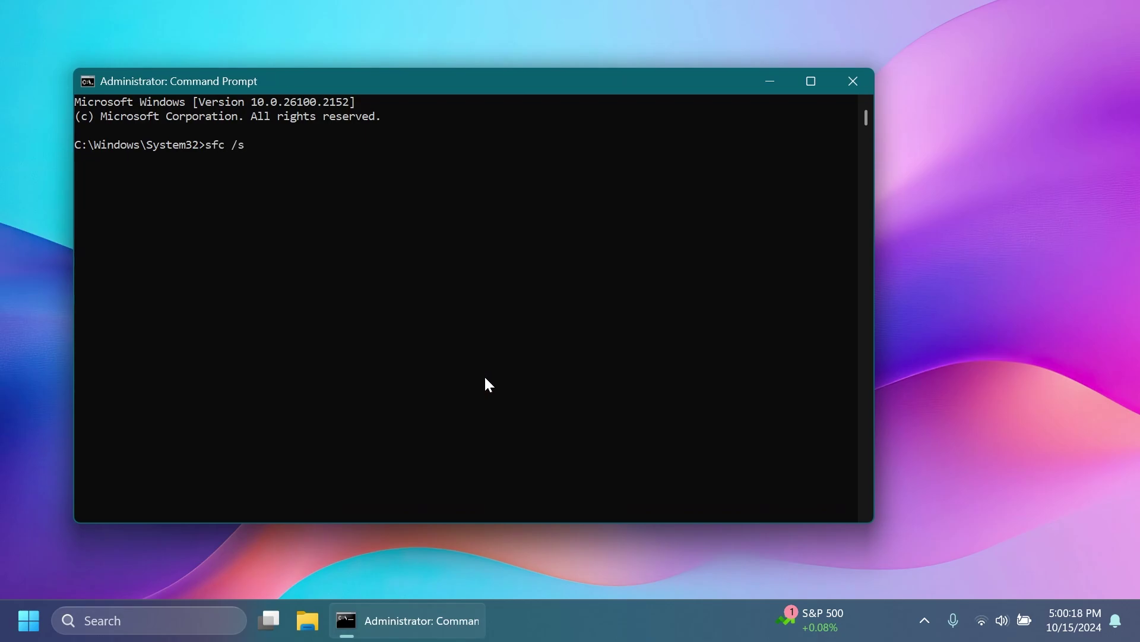
type("cannow")
key("Return")
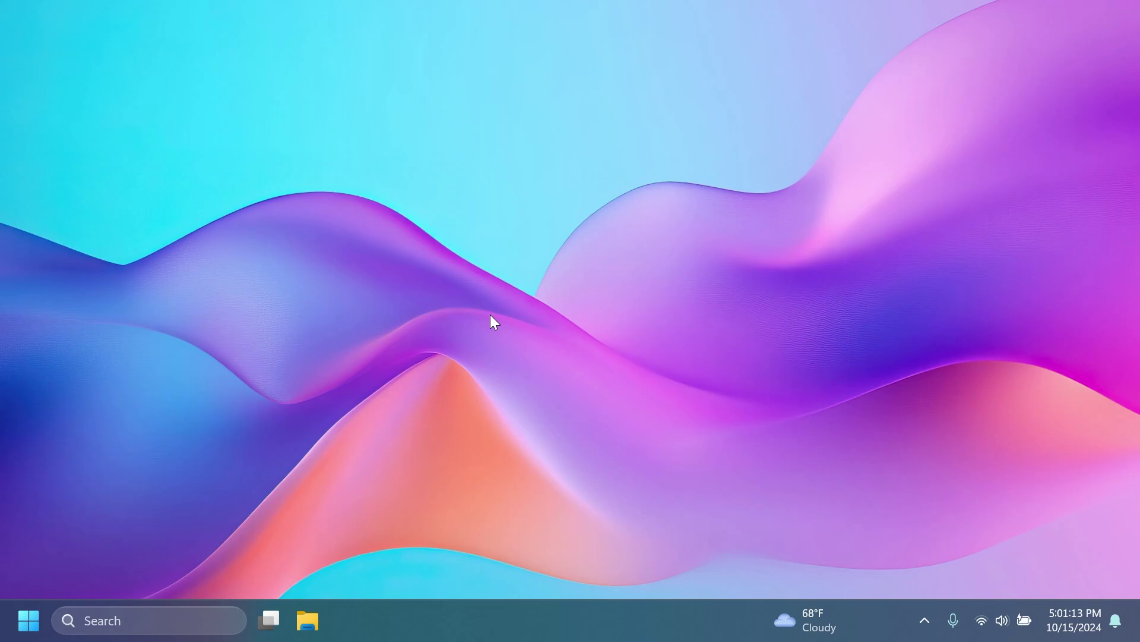
- Run 'notepad query.txt' from Start and dismiss the file-not-found error
key("super")
type("notepad query.txt")
key("Return")
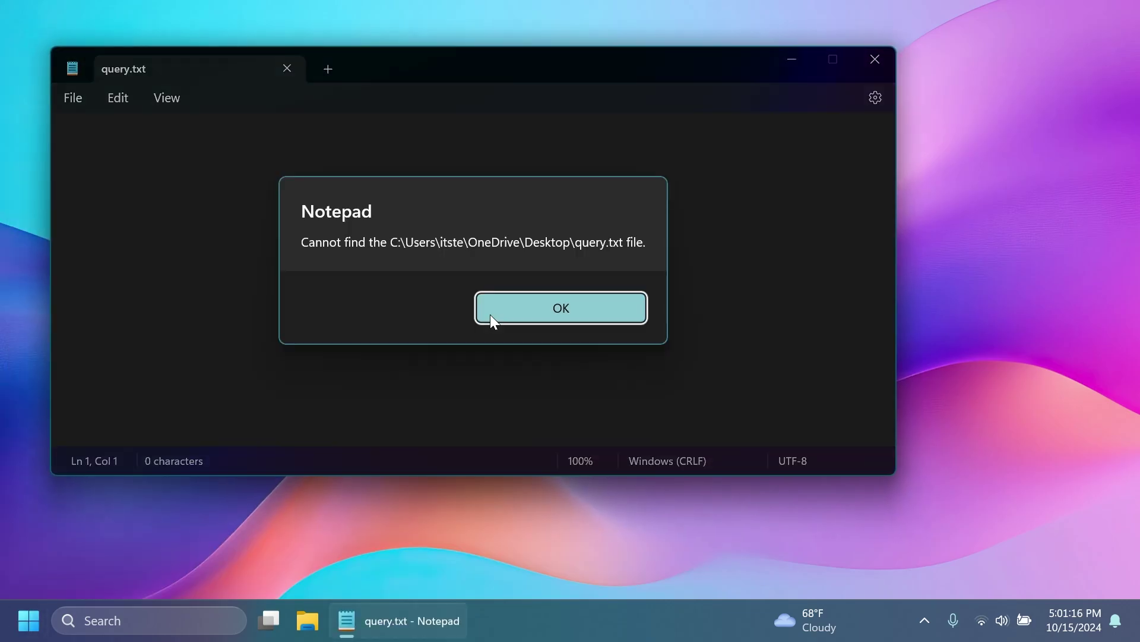
left_click(491, 316)
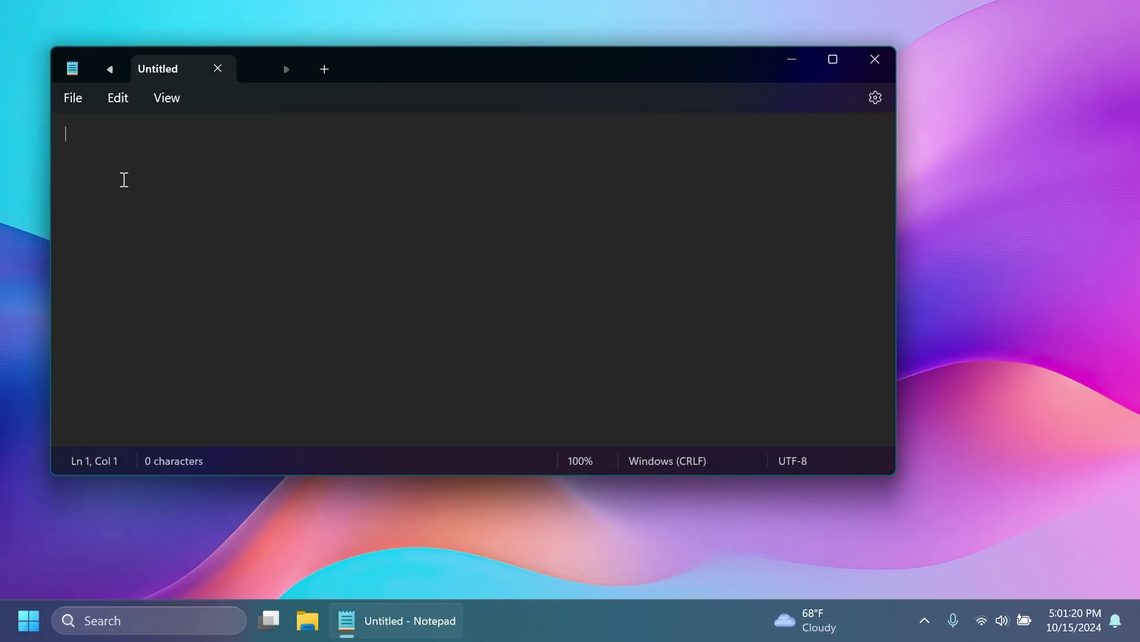